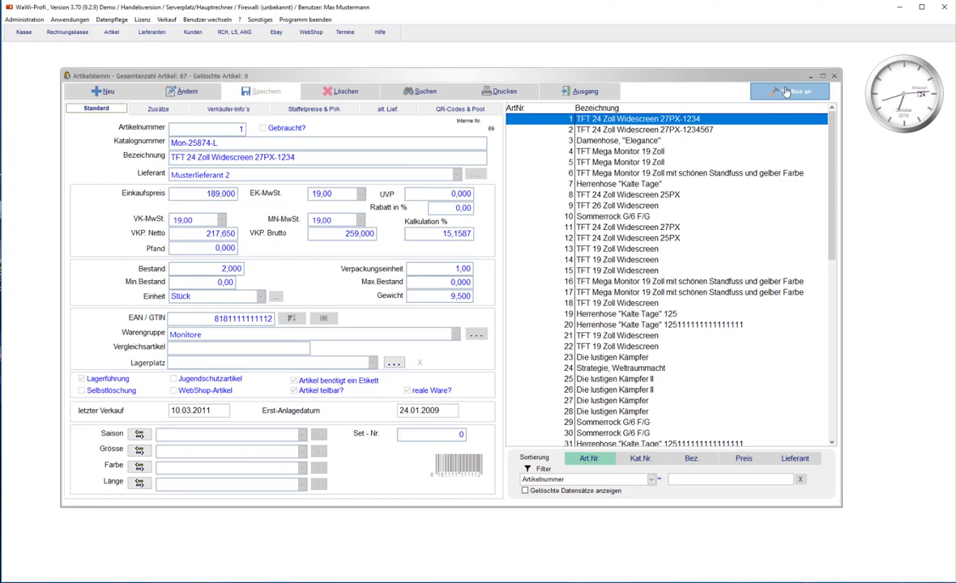
Export the article master data through the article toolbox's Excel export in CSV format.
left_click(781, 94)
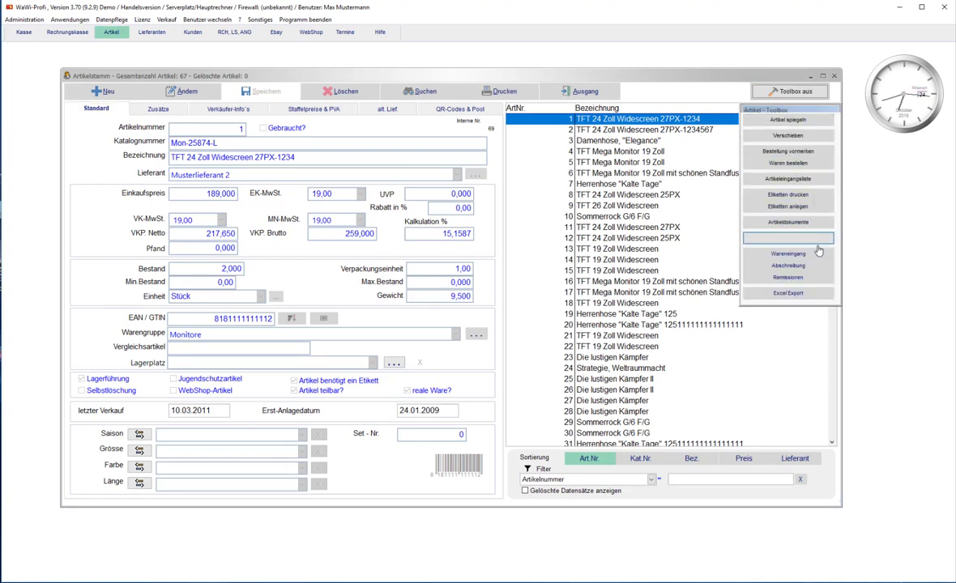
left_click(825, 296)
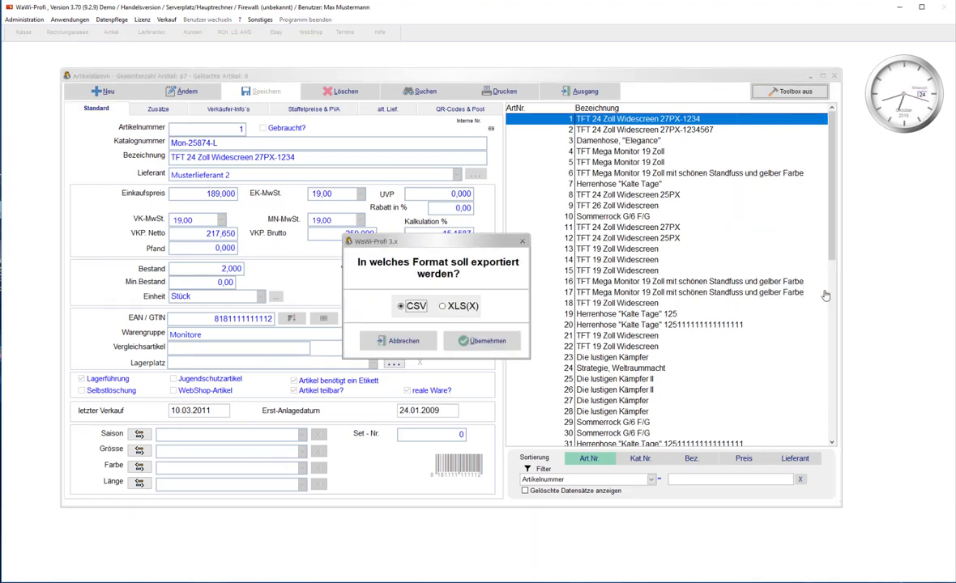
left_click_drag(428, 242, 303, 223)
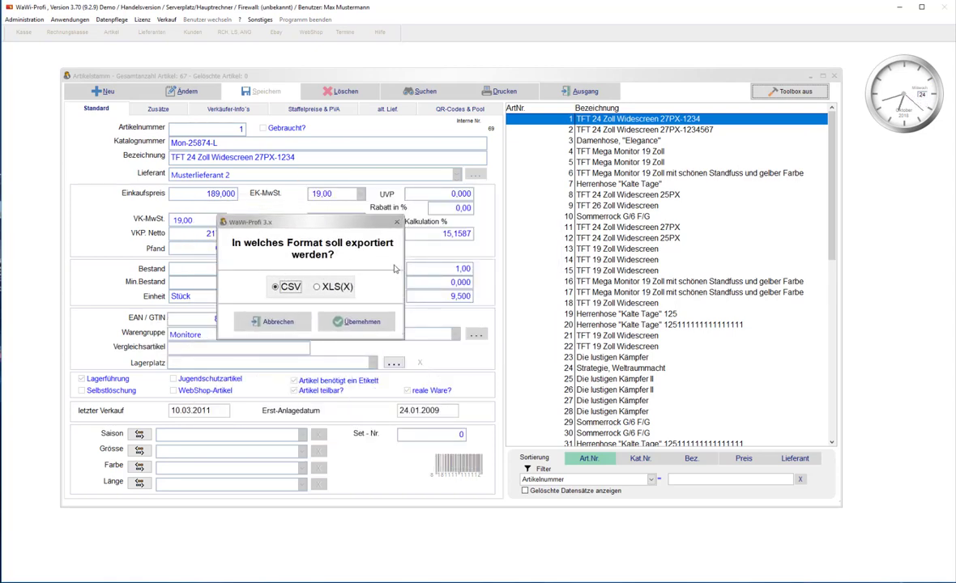
left_click(350, 321)
left_click(354, 322)
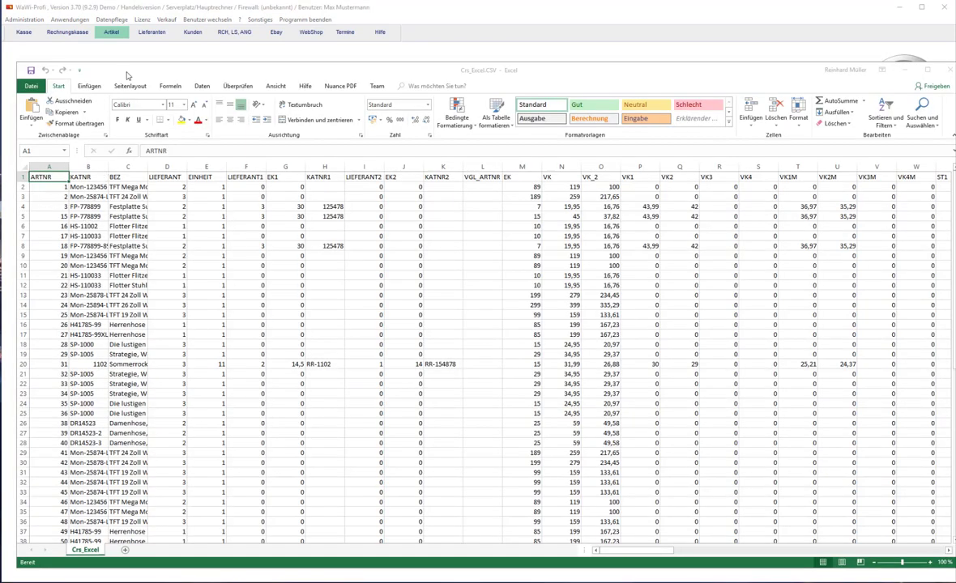
Look through the exported article rows of Crs_Excel.CSV in Excel down to the last record.
left_click_drag(126, 76, 122, 69)
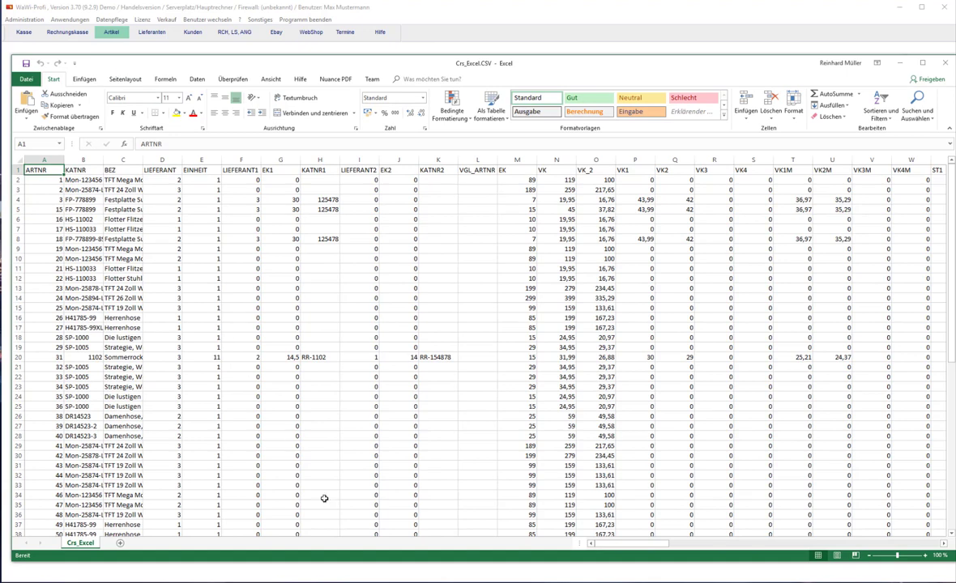
scroll(400, 447, "down", 20)
scroll(400, 447, "up", 16)
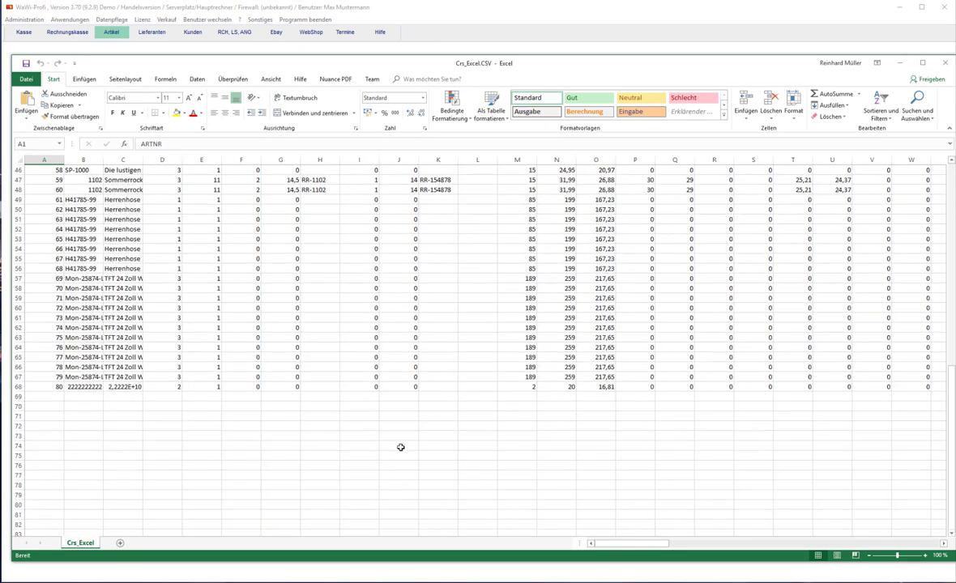
scroll(391, 446, "up", 4)
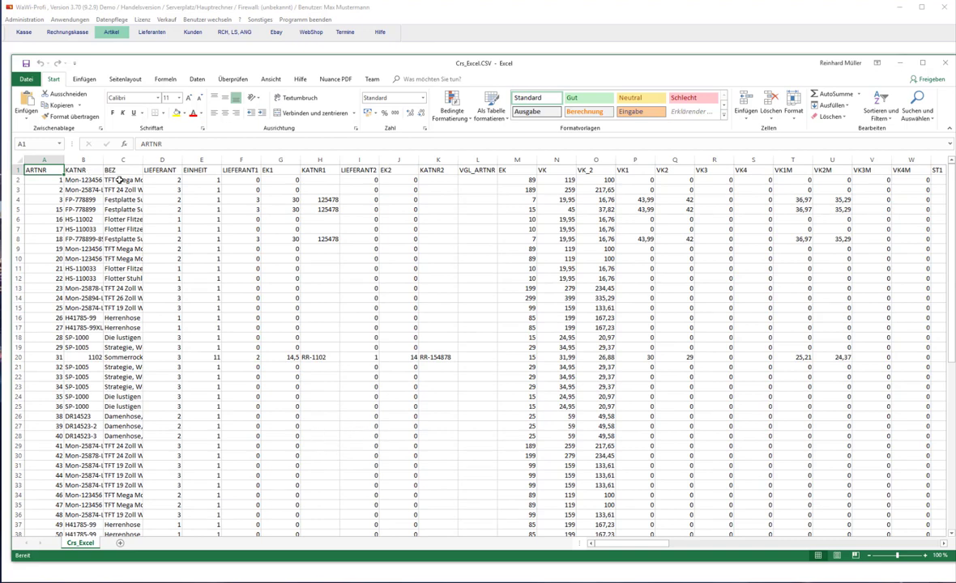
Widen the BEZ column to read the article descriptions, and close Crs_Excel.CSV without saving.
left_click(154, 169)
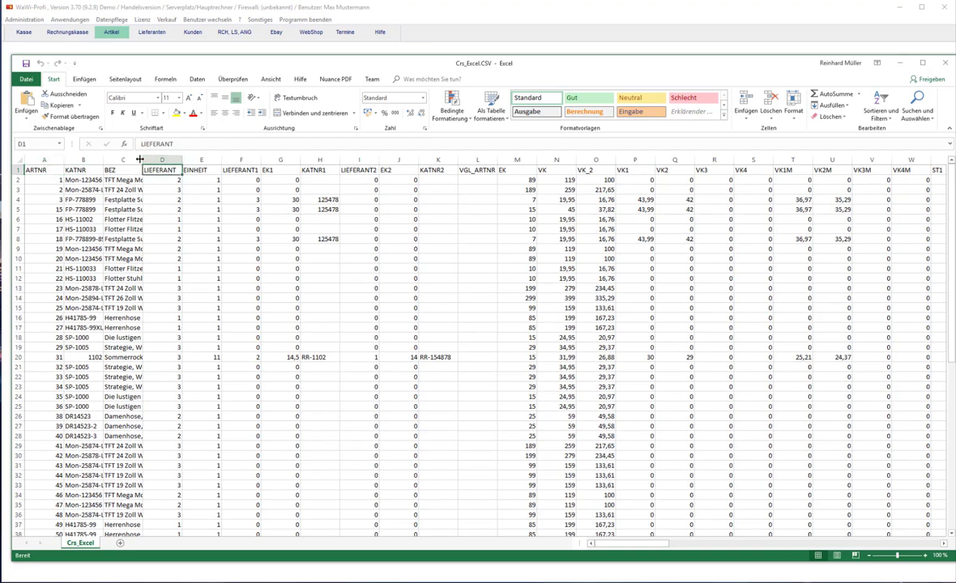
left_click_drag(144, 160, 190, 161)
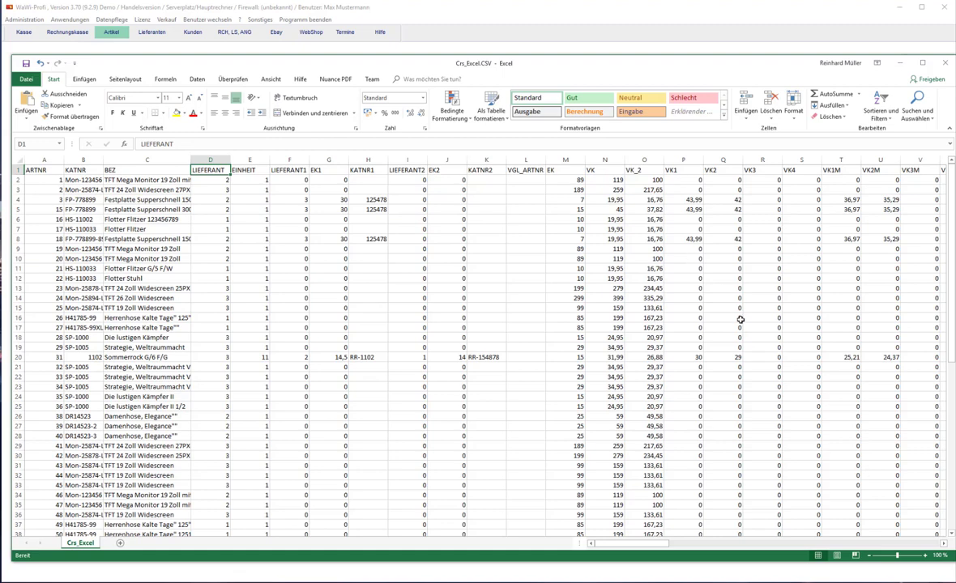
left_click(944, 65)
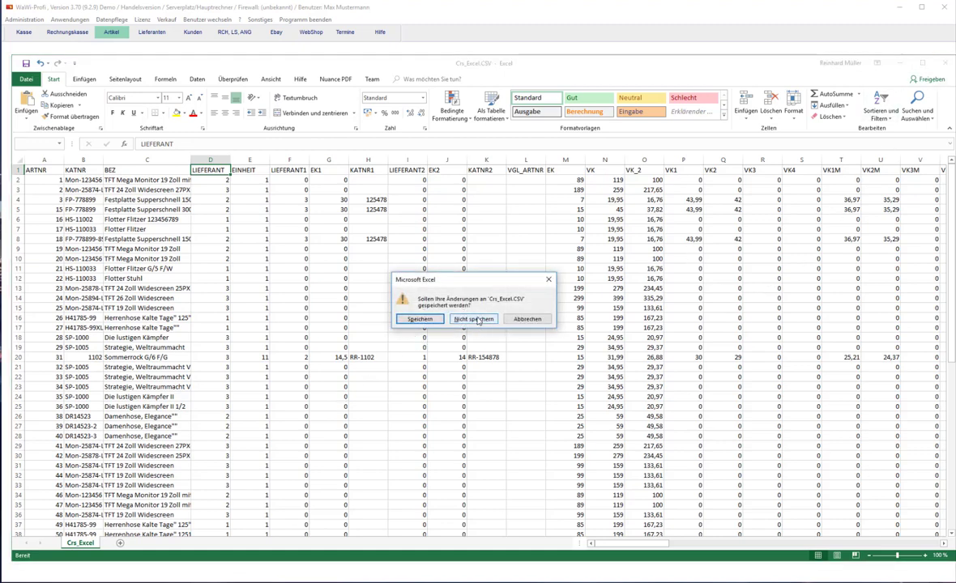
left_click(473, 319)
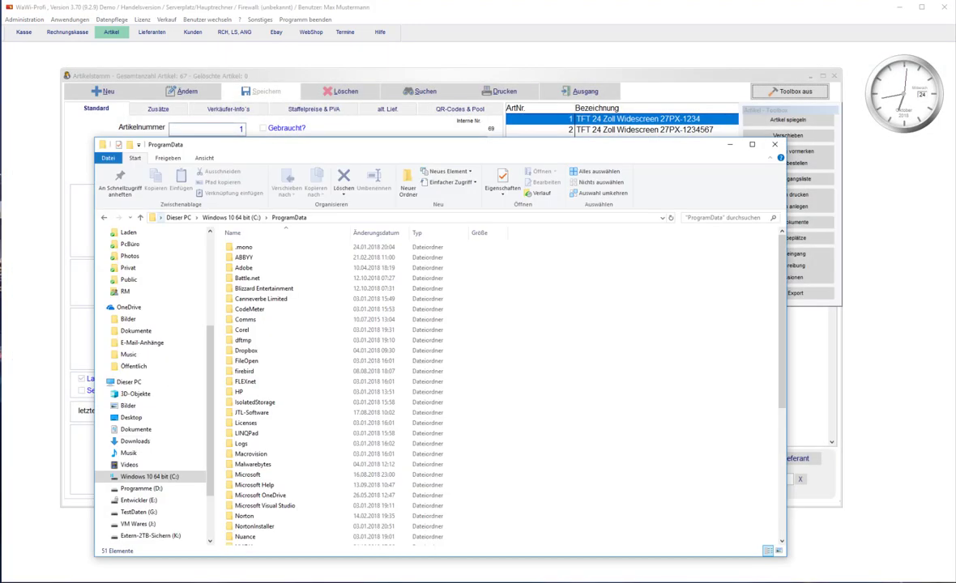
In File Explorer, look in WaWi_Profi3\Dokumente\Sonstige on the TestDaten (G:) drive for the article file documentation.
left_click(129, 512)
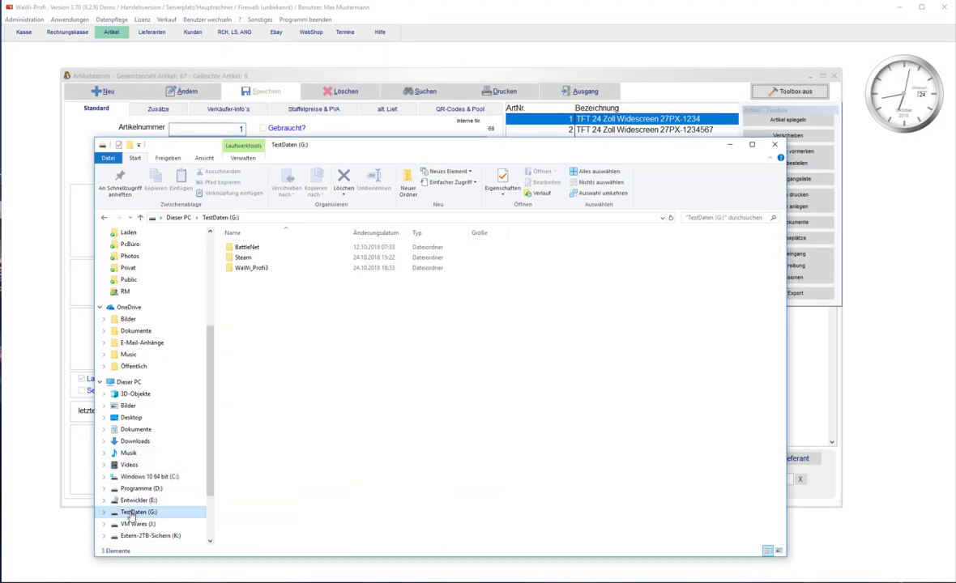
double_click(259, 268)
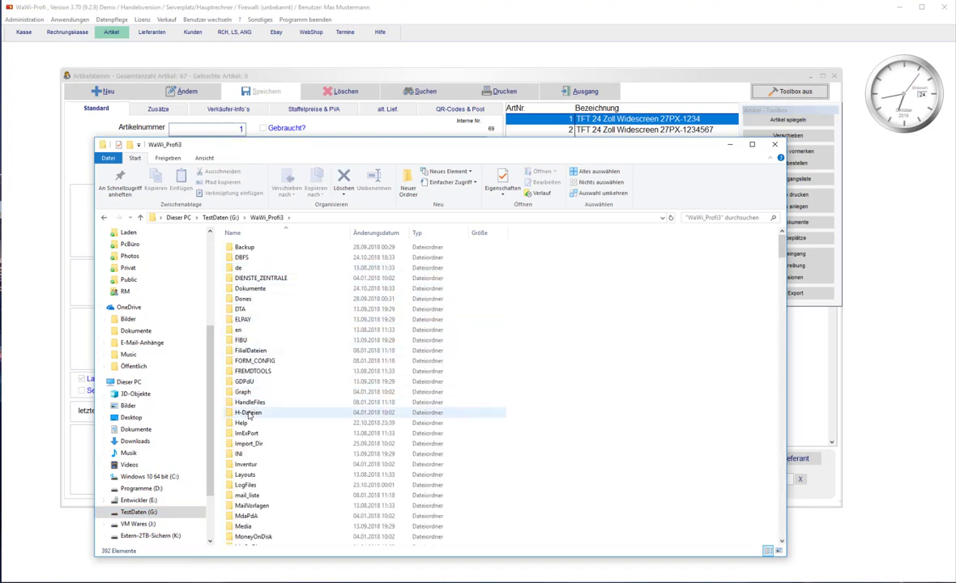
double_click(258, 289)
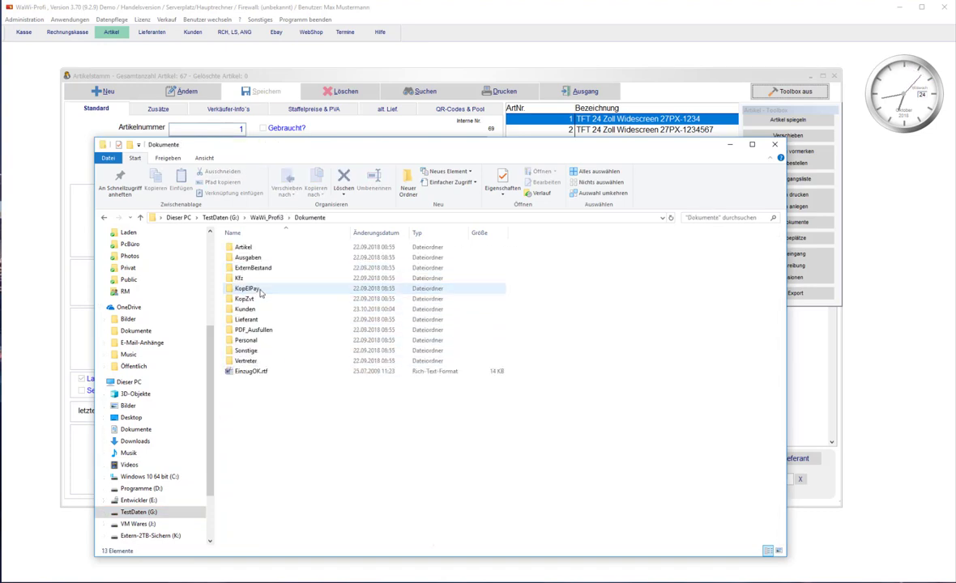
double_click(256, 353)
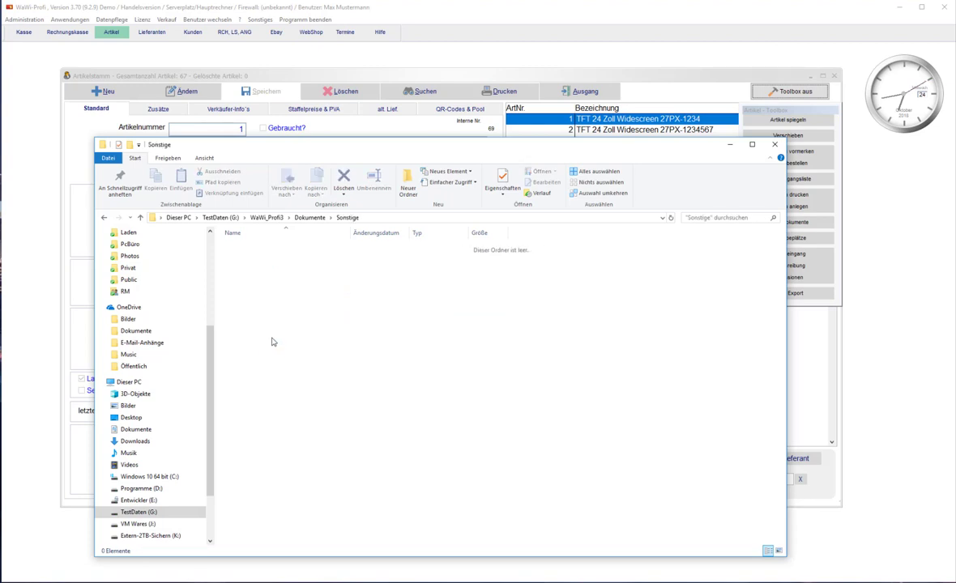
left_click(217, 217)
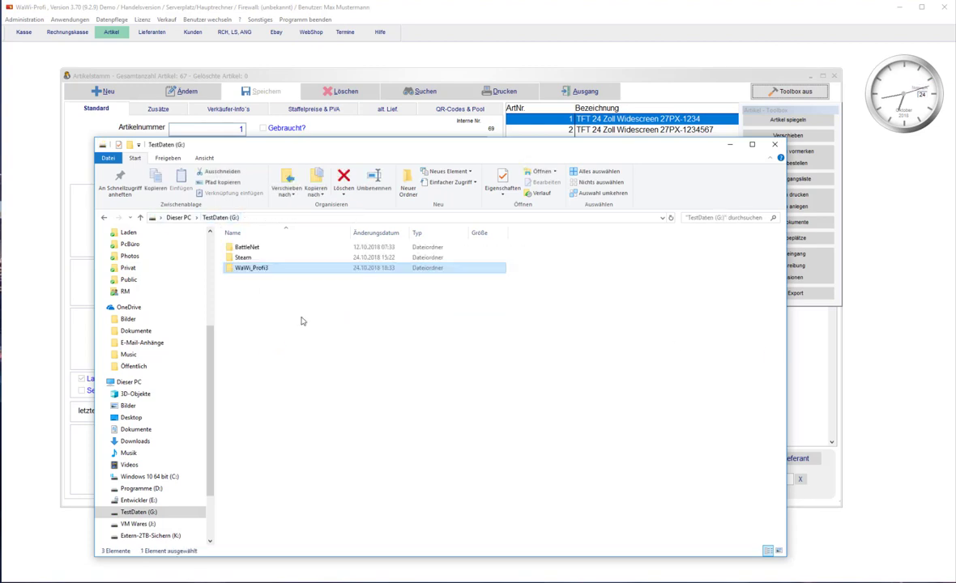
Open Struktur_Artikeldatei.pdf from the WAWI_Profi3\Dokumente folder on the Entwickler (E:) drive.
left_click(186, 219)
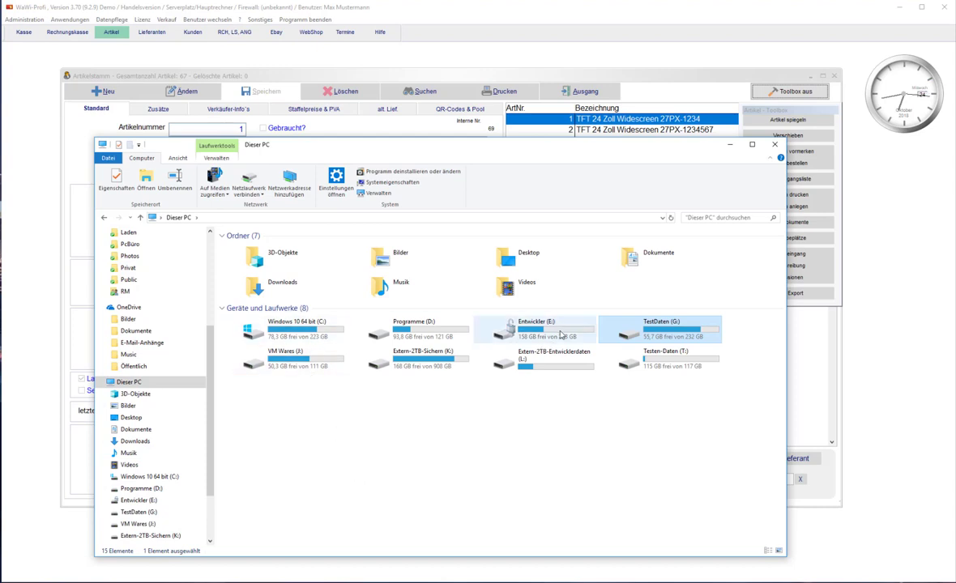
double_click(530, 328)
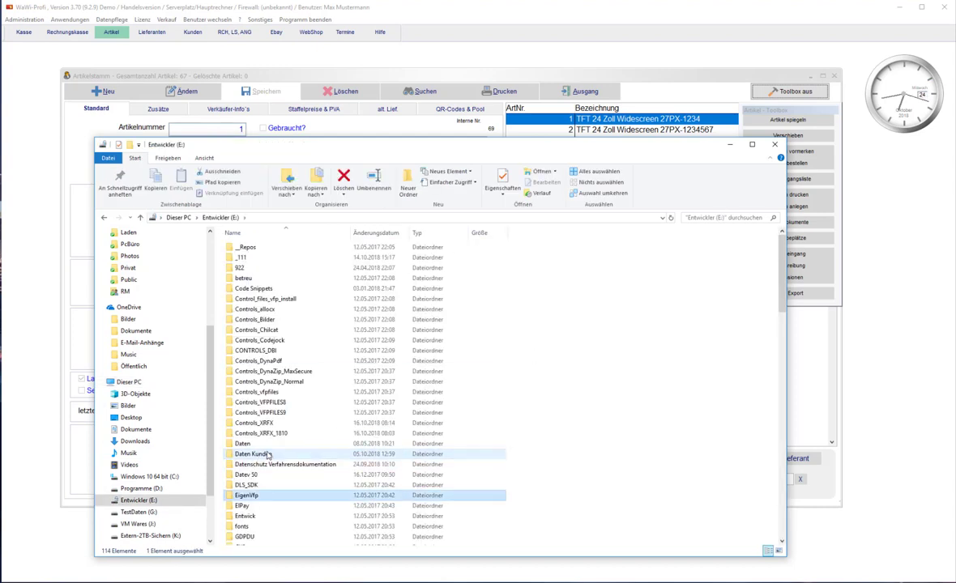
key("w")
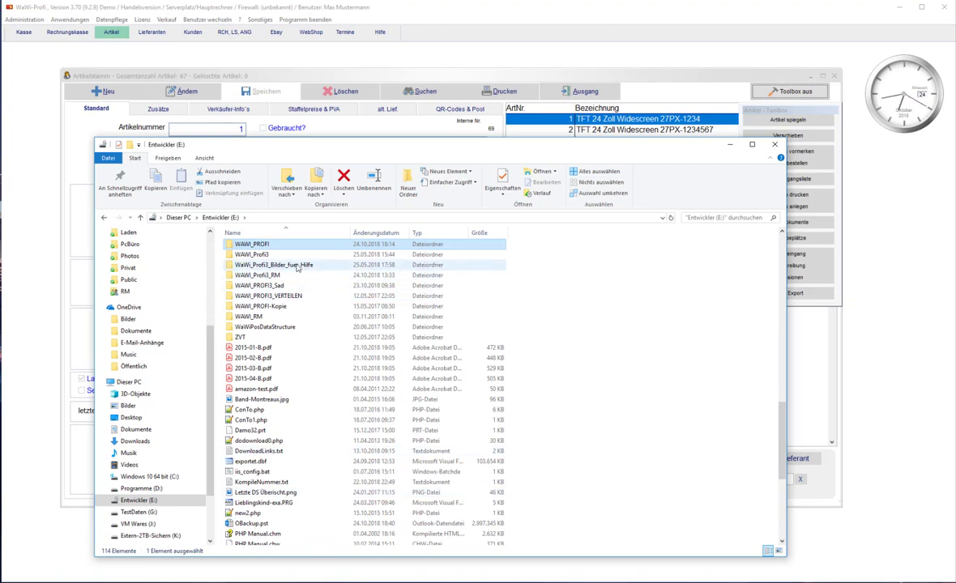
double_click(251, 254)
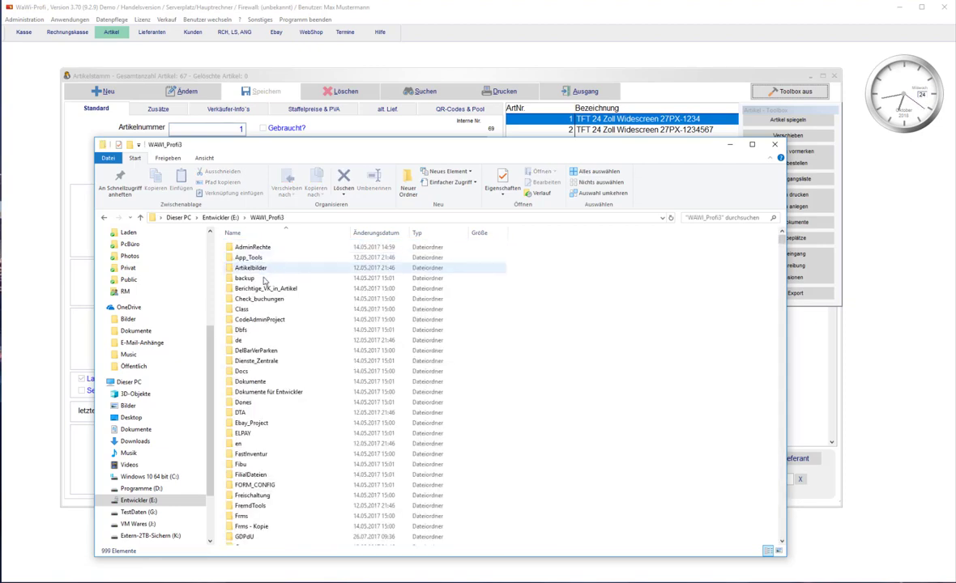
double_click(258, 381)
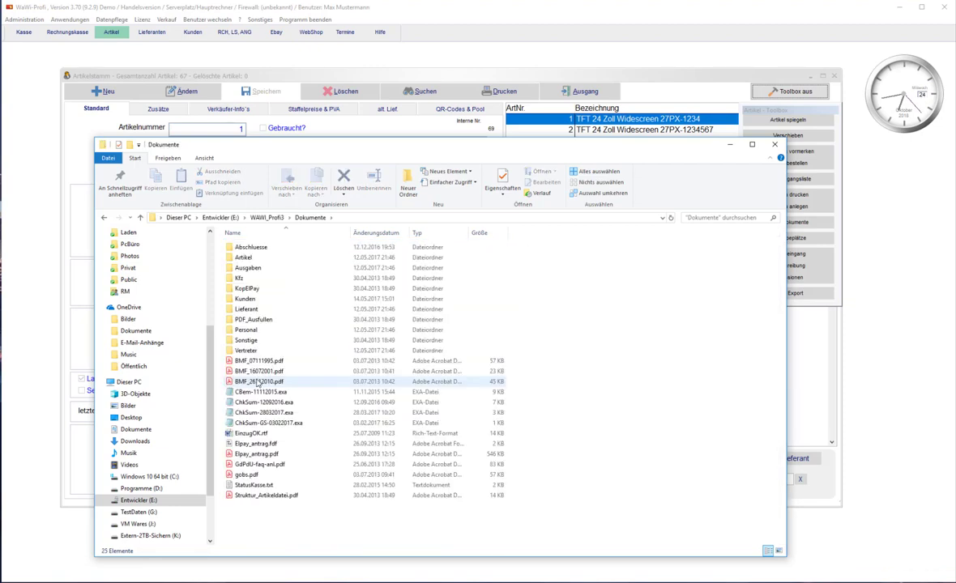
left_click(264, 496)
double_click(264, 496)
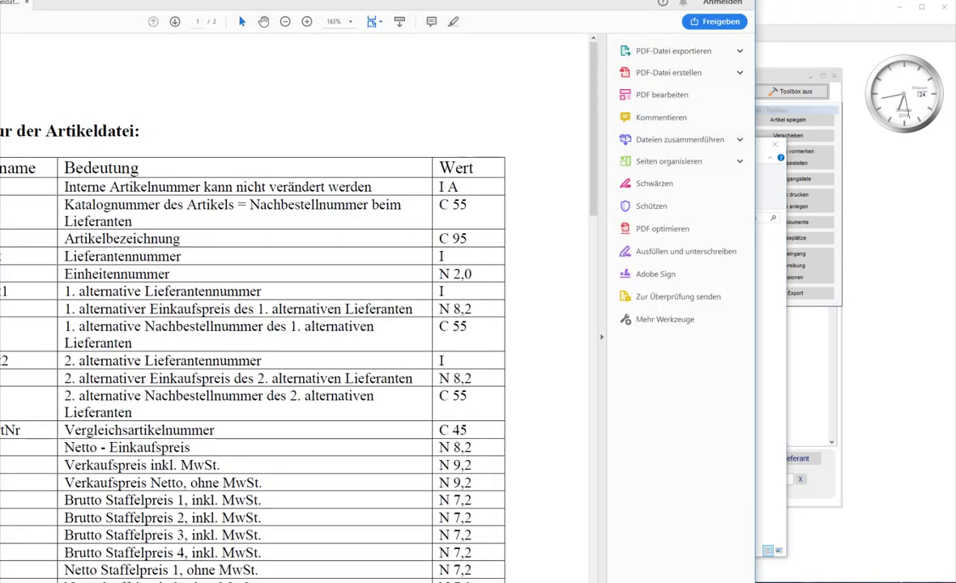
Read through the table of article file fields in the PDF, and close the document and the folder window.
scroll(570, 419, "down", 10)
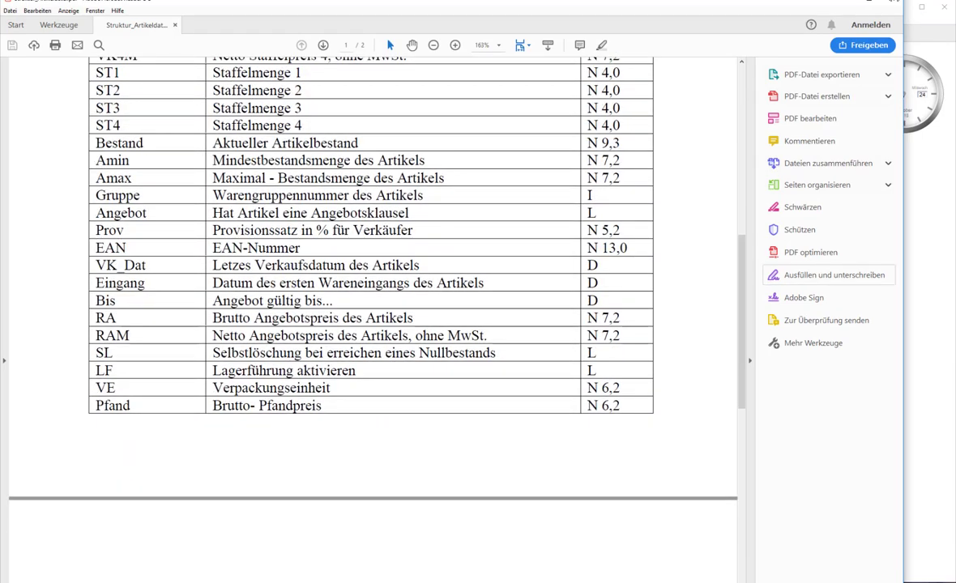
left_click(891, 2)
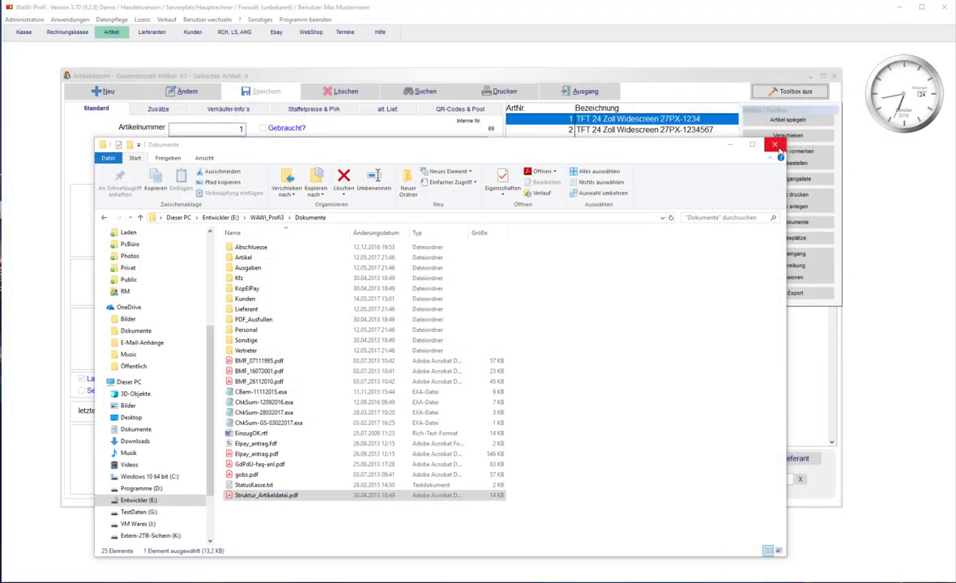
left_click(775, 146)
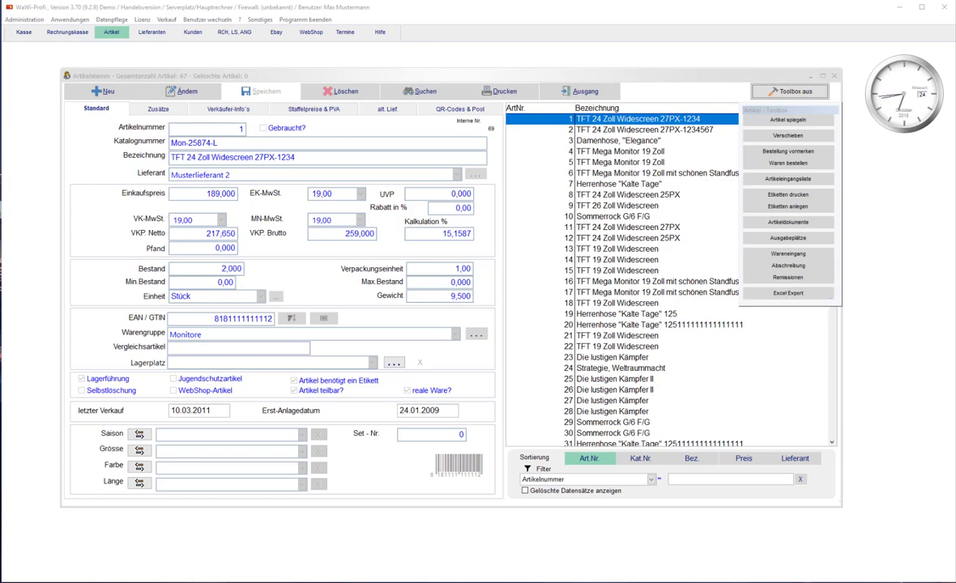
Open a new File Explorer window and show the contents of drive Windows 10 64 bit (C:).
key("super+e")
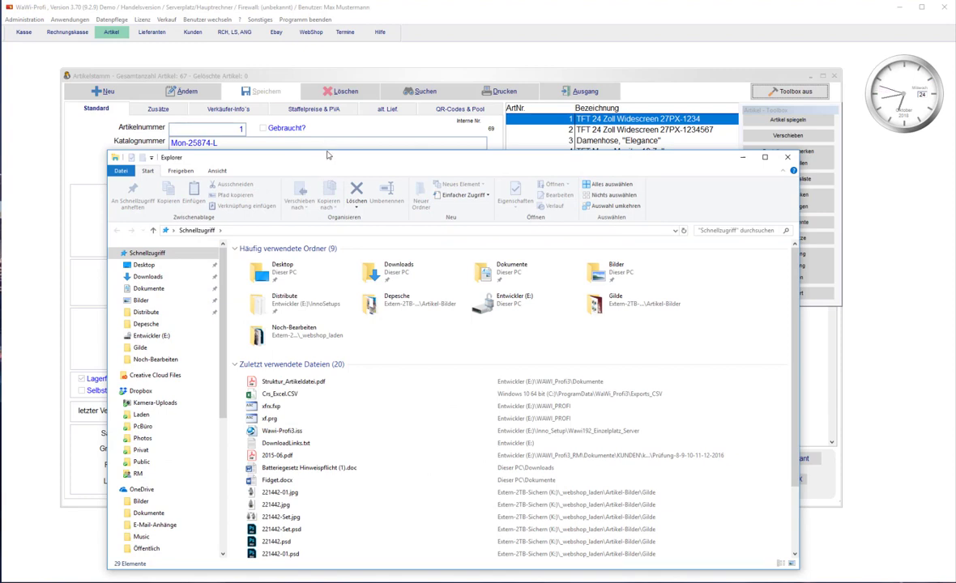
left_click_drag(328, 154, 332, 87)
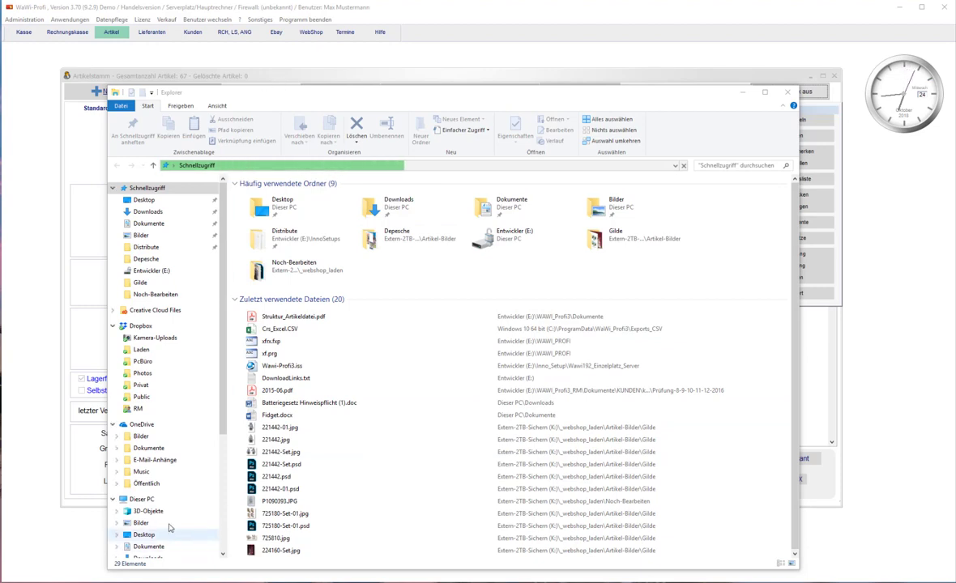
left_click(162, 500)
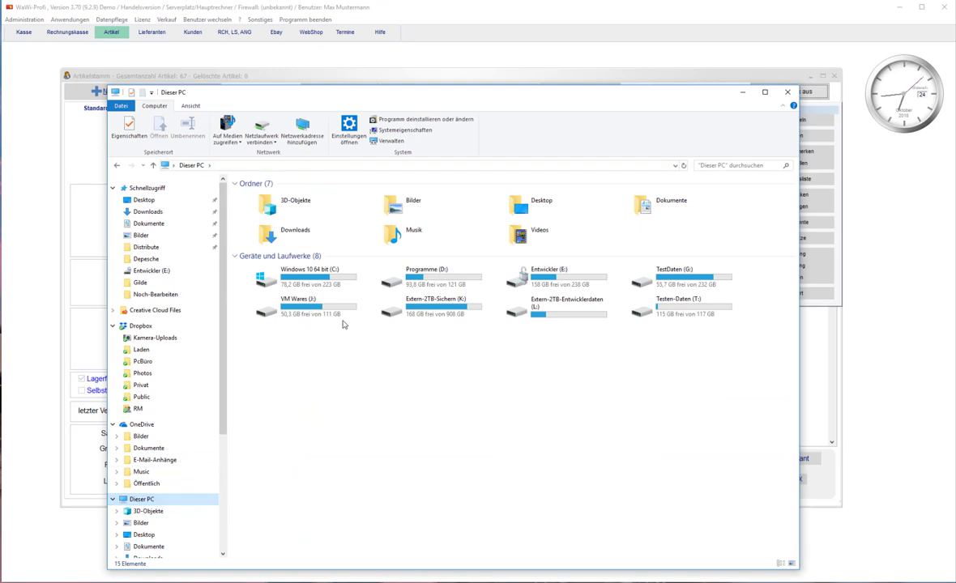
double_click(305, 278)
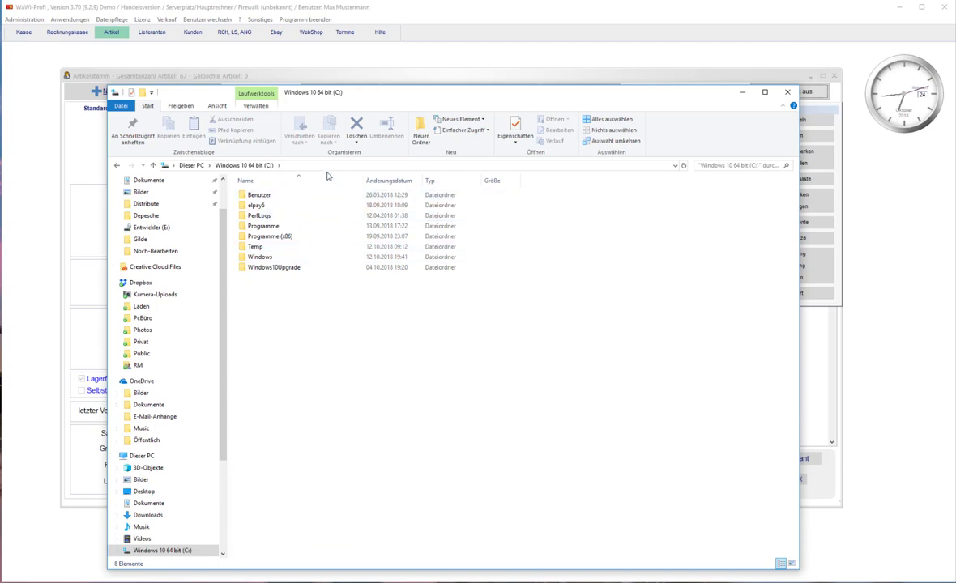
Go to the hidden folder C:\programdata by entering its path.
left_click(326, 165)
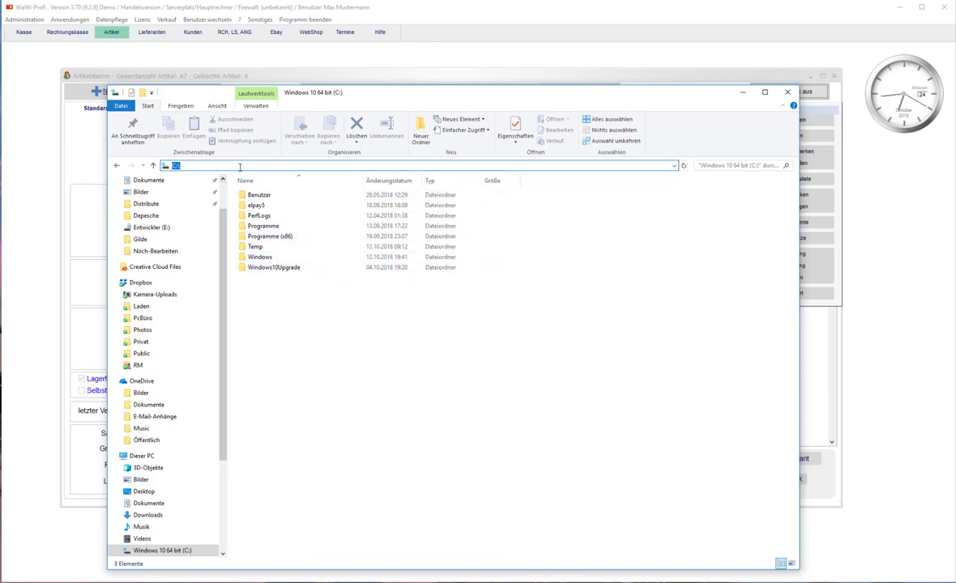
left_click(238, 168)
type("pro")
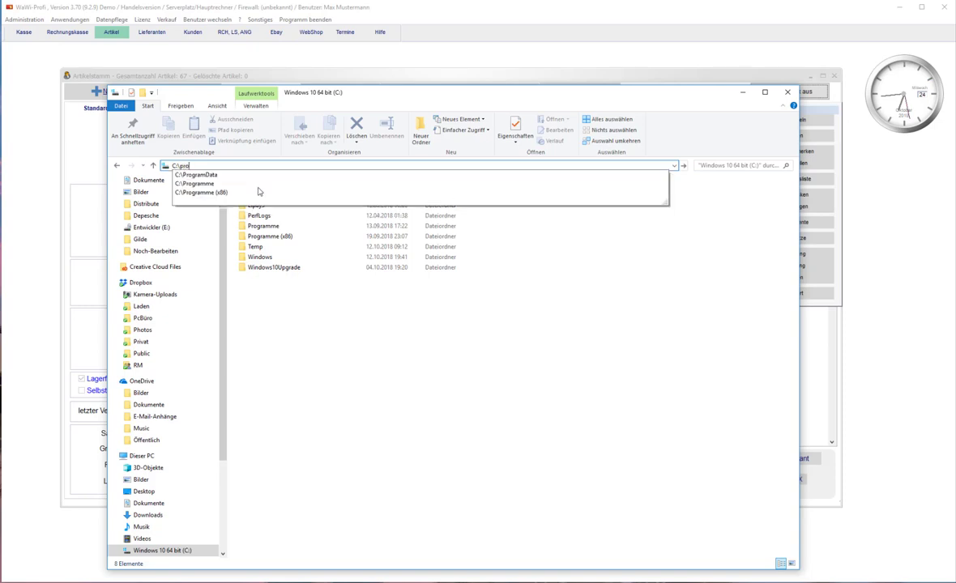
key("BackSpace")
key("BackSpace")
type("ogramdata")
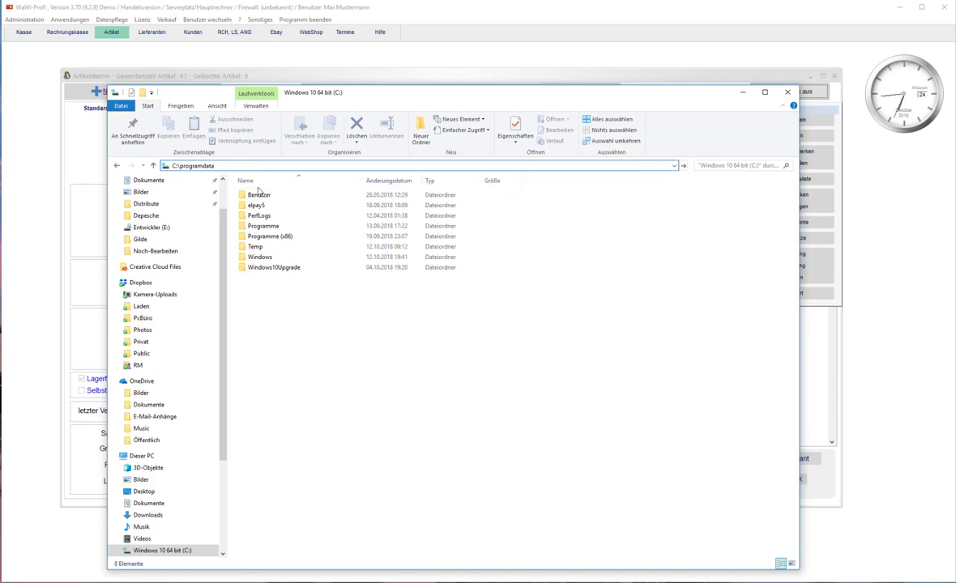
key("Return")
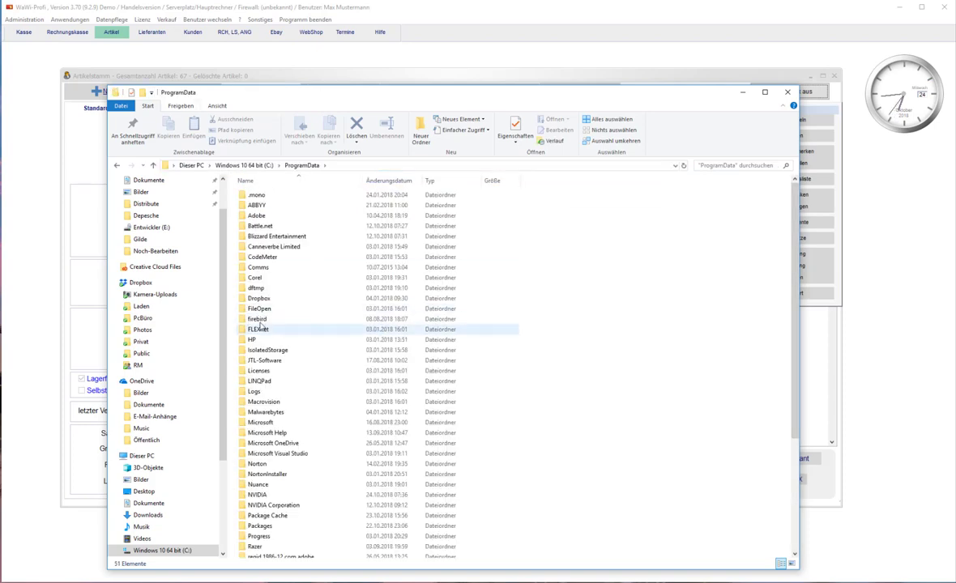
Go to the WaWi_Profi3\Exports_CSV folder inside ProgramData and open the exported file Crs_Excel.CSV.
scroll(474, 486, "down", 5)
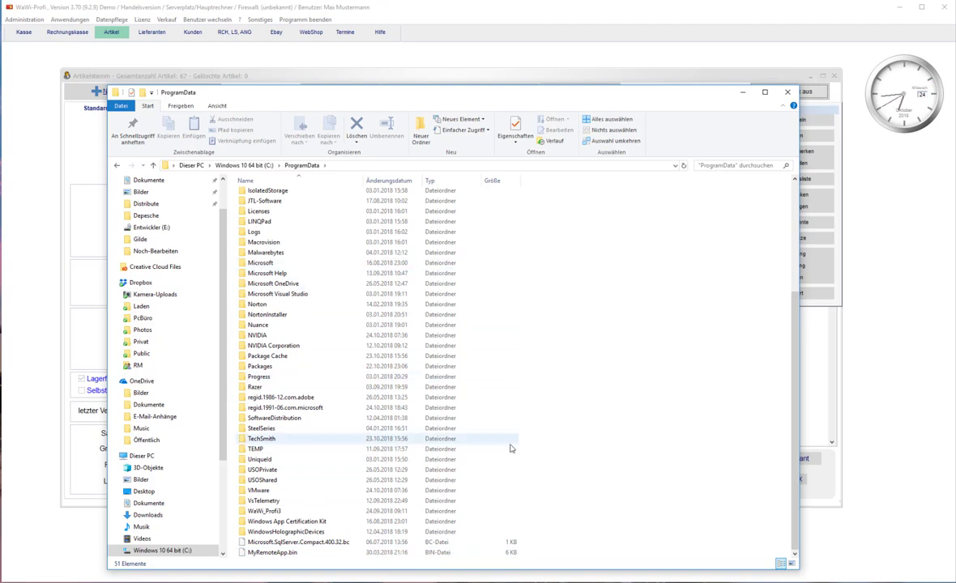
left_click(272, 511)
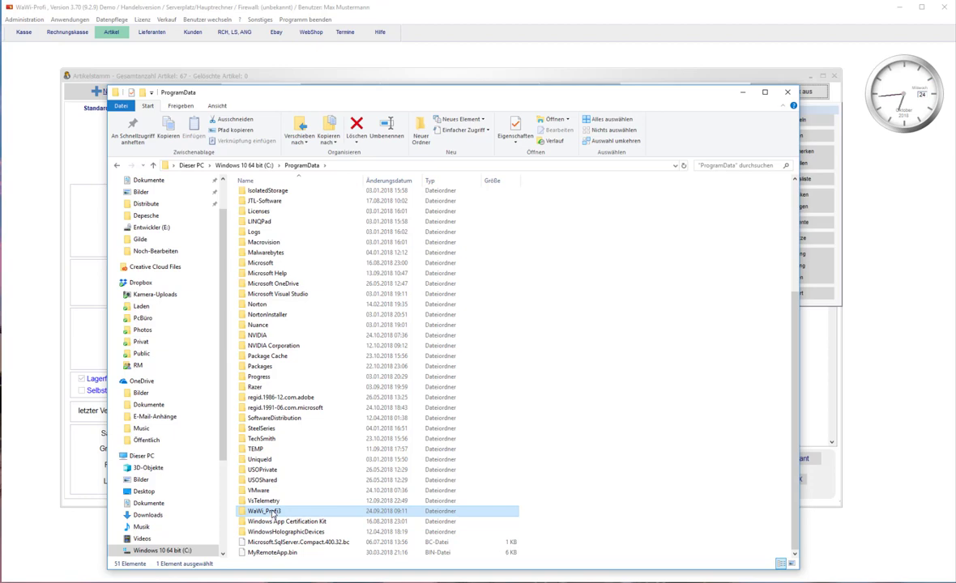
double_click(273, 512)
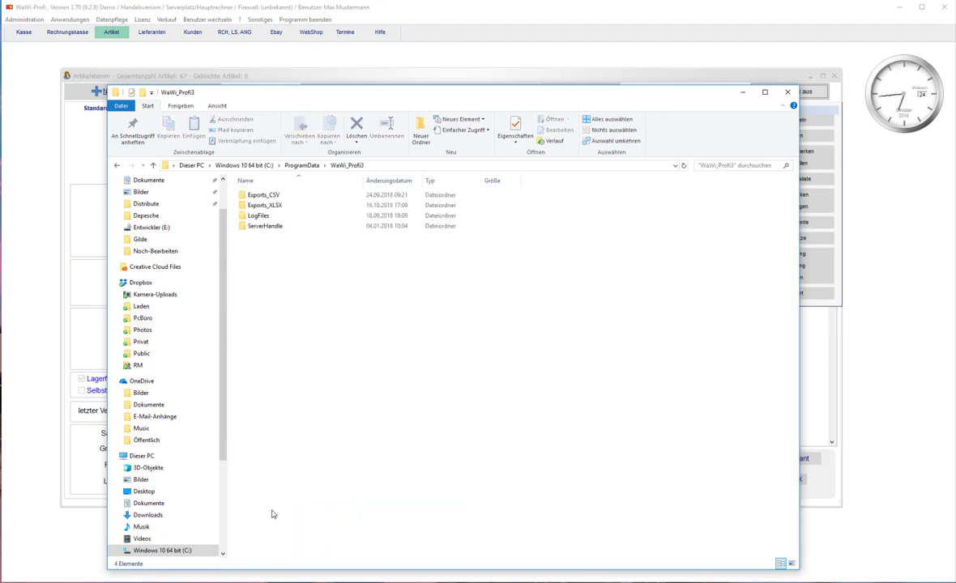
left_click(274, 209)
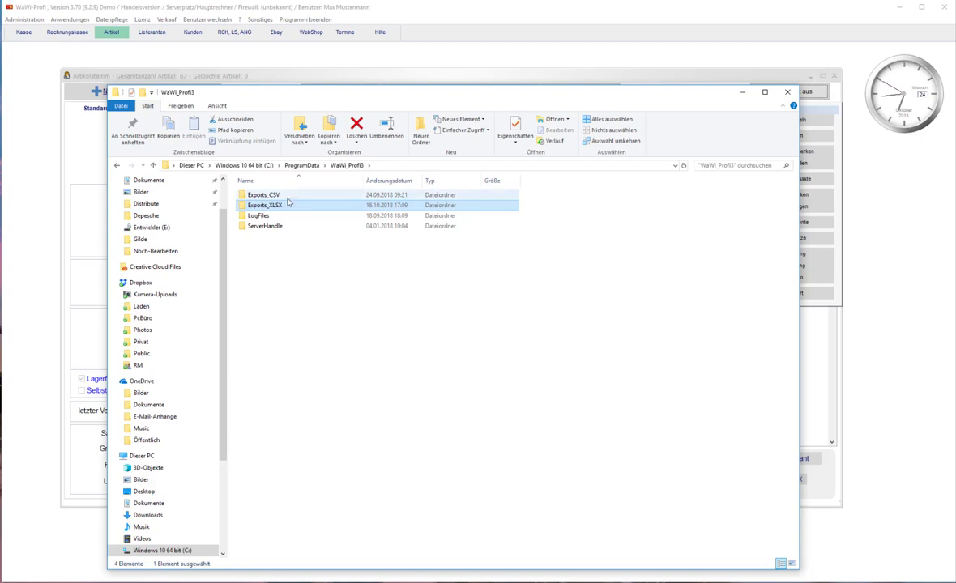
double_click(287, 198)
left_click(285, 200)
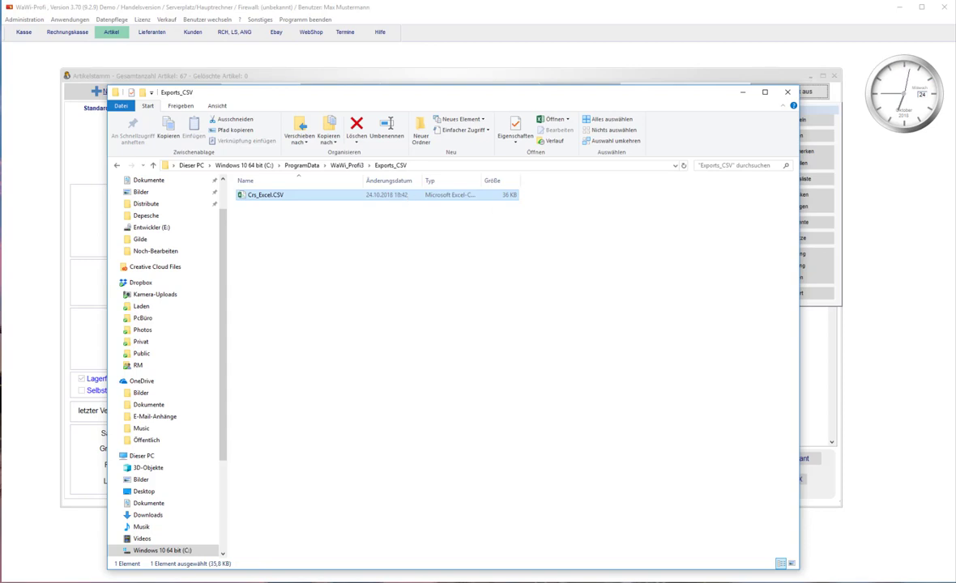
key("Return")
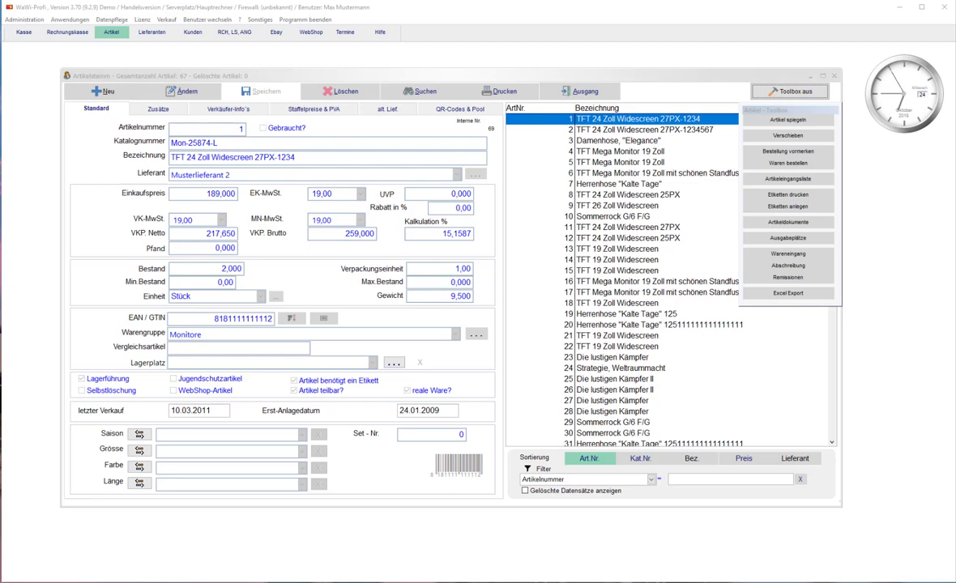
Open a new File Explorer window and go to the WaWi_Profi3\wTemp folder on the TestDaten (G:) drive.
key("super+e")
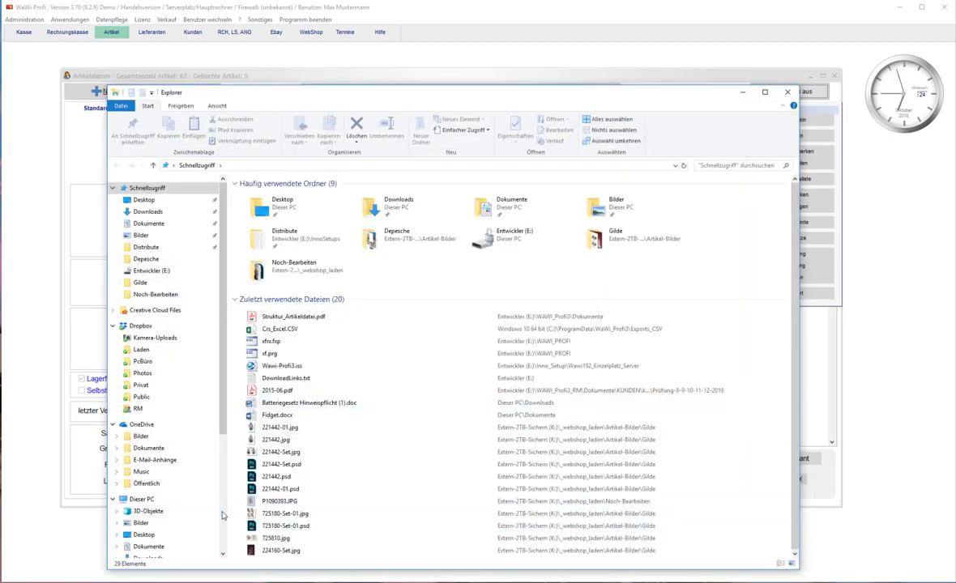
scroll(223, 518, "down", 5)
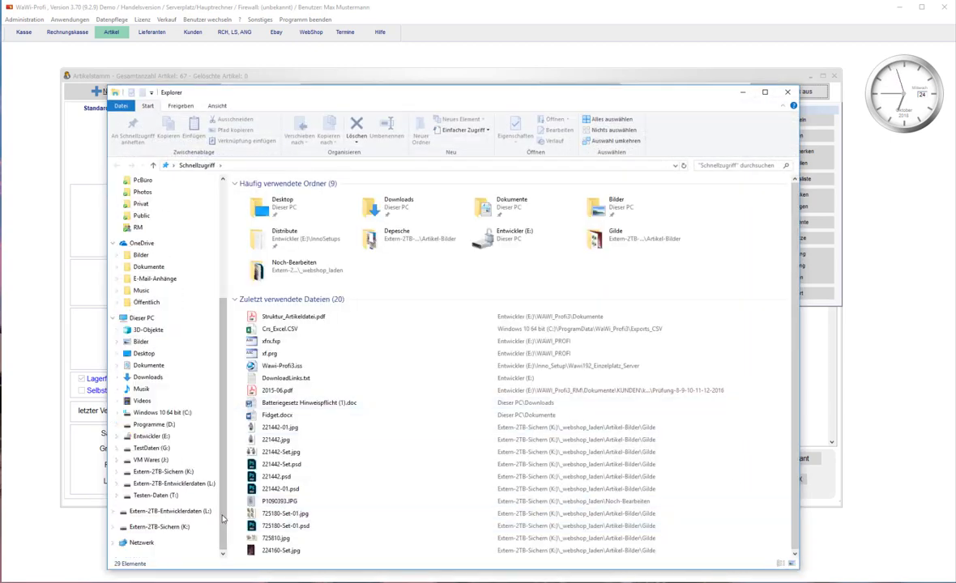
left_click(168, 448)
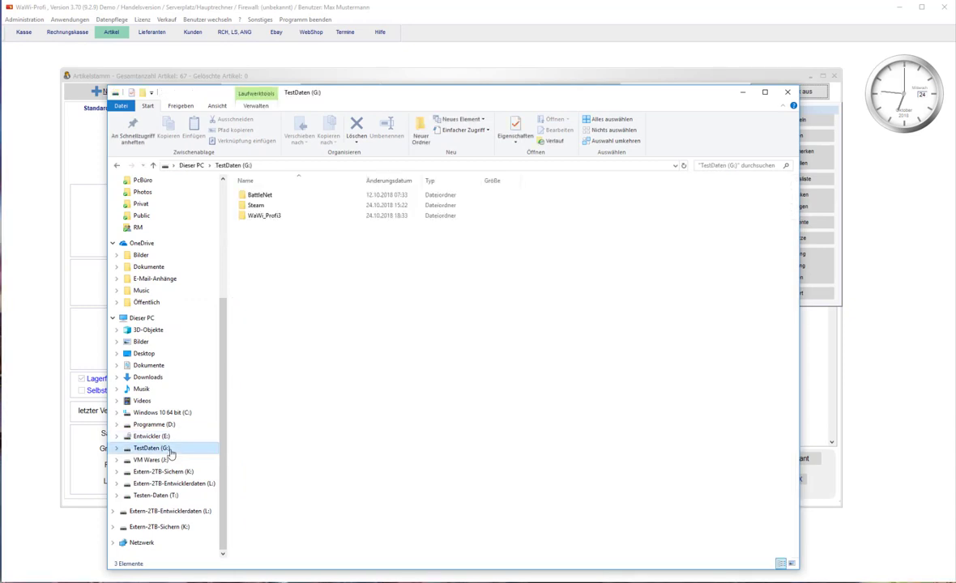
double_click(264, 217)
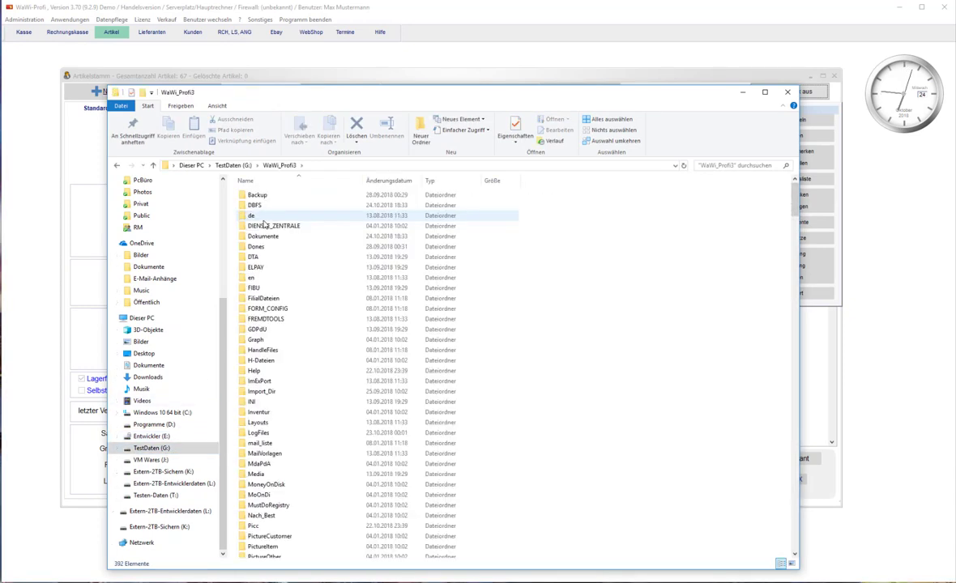
scroll(381, 428, "down", 10)
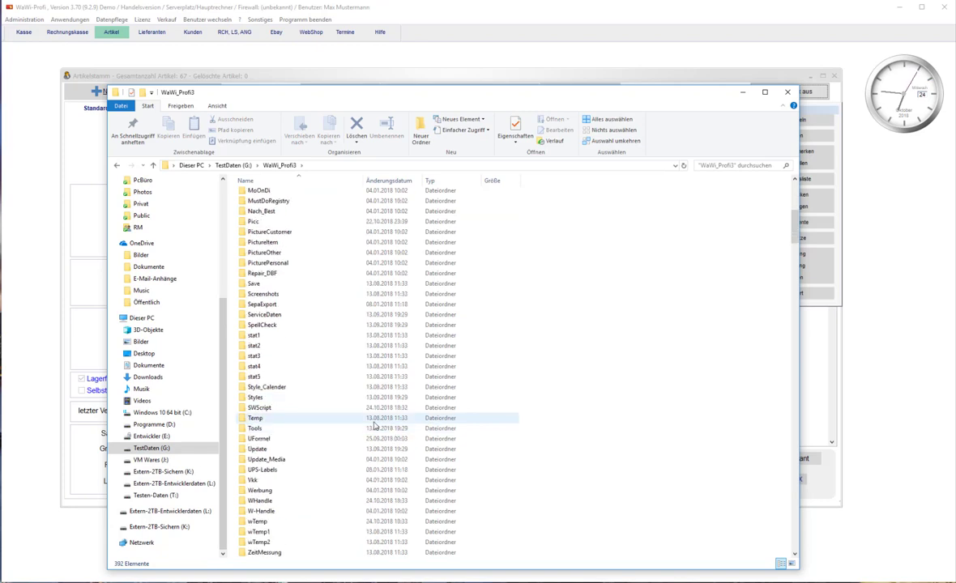
scroll(324, 405, "down", 5)
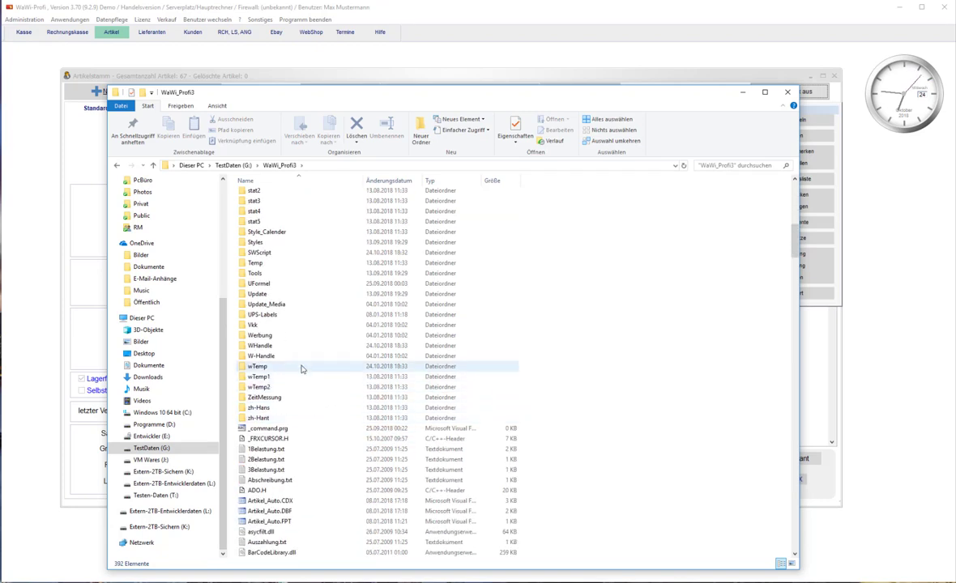
left_click(256, 368)
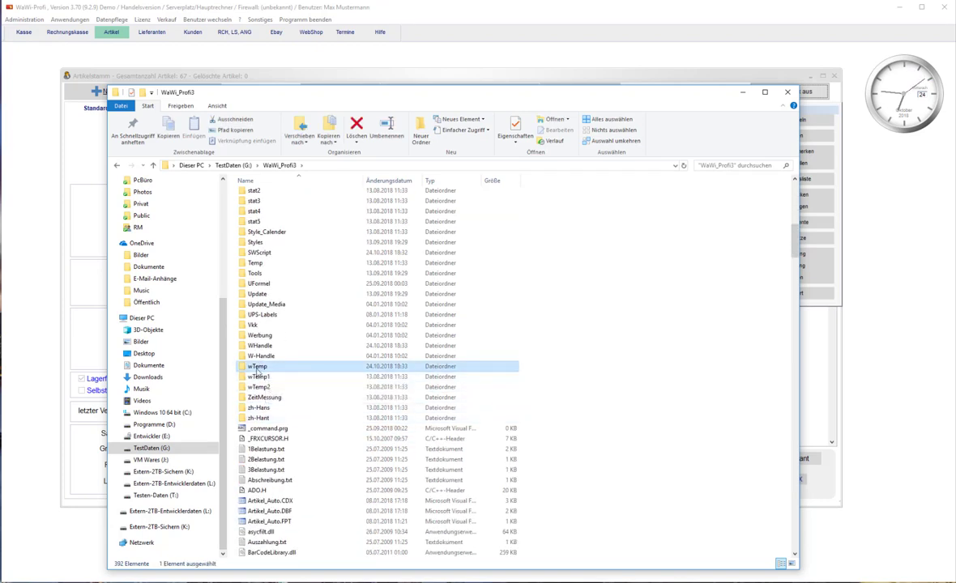
double_click(256, 369)
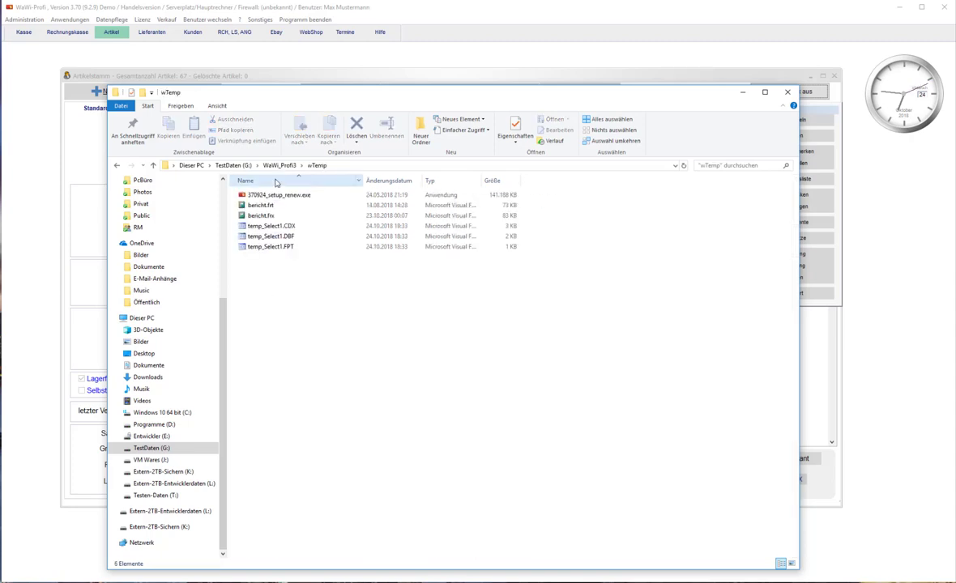